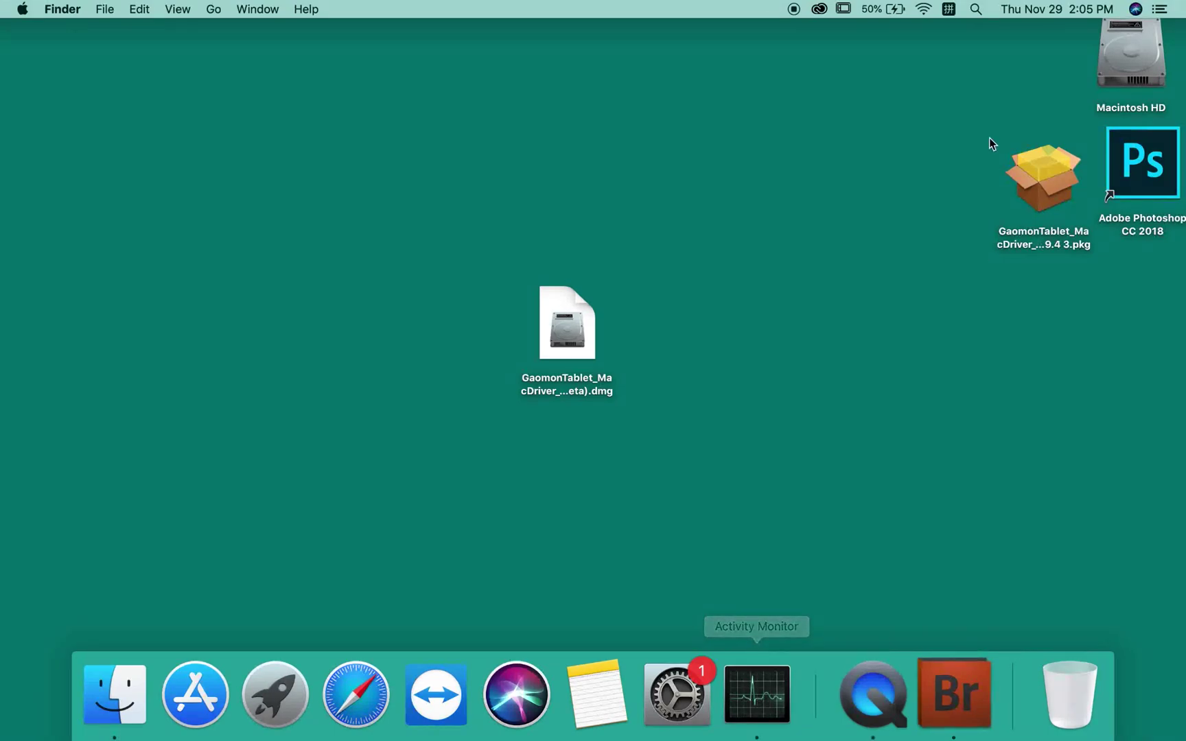
Search the Mac for "activity" and open Activity Monitor.
click(976, 11)
text(activit)
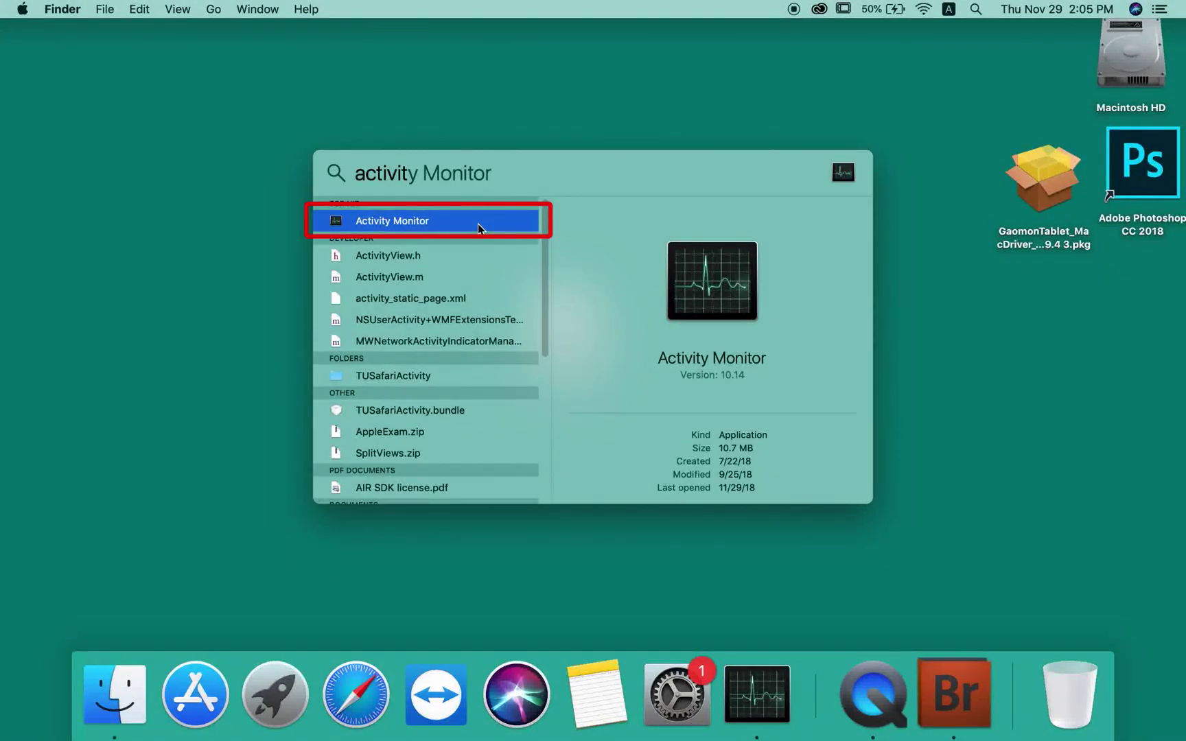
key(Return)
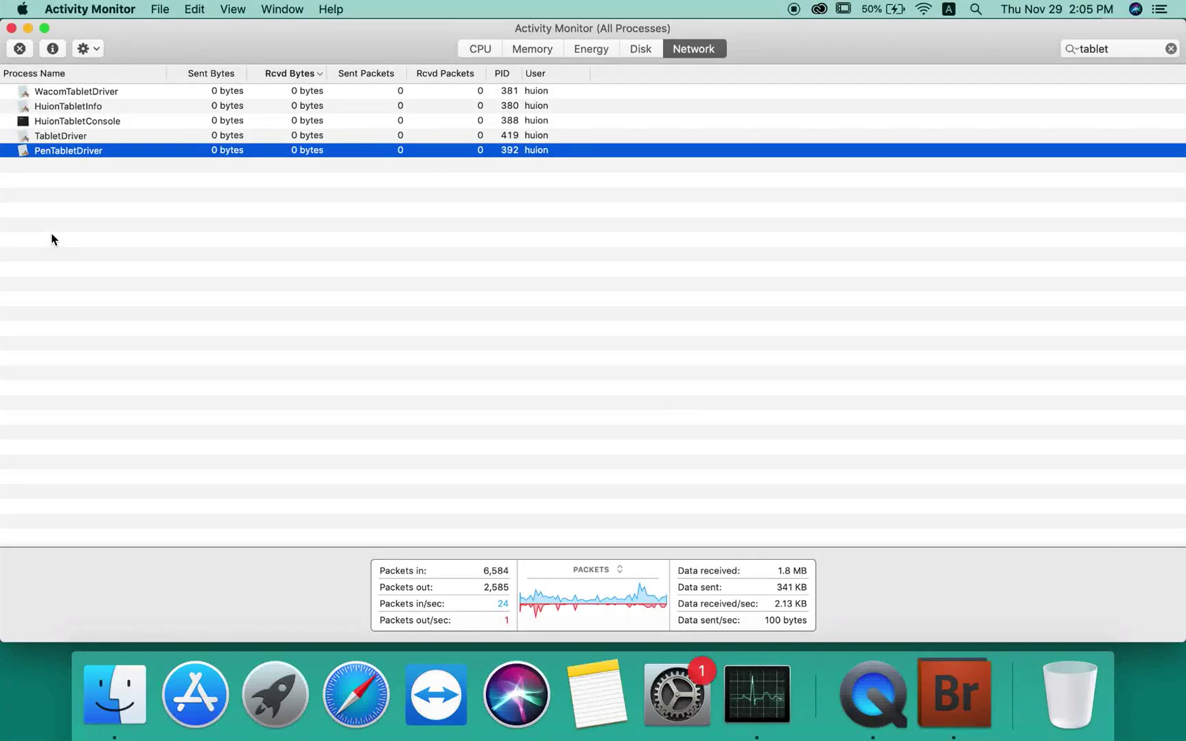
Quit the other tablet driver processes, including HuionTabletInfo and TabletDriver, and put the Activity Monitor window away.
click(103, 106)
click(20, 48)
click(648, 153)
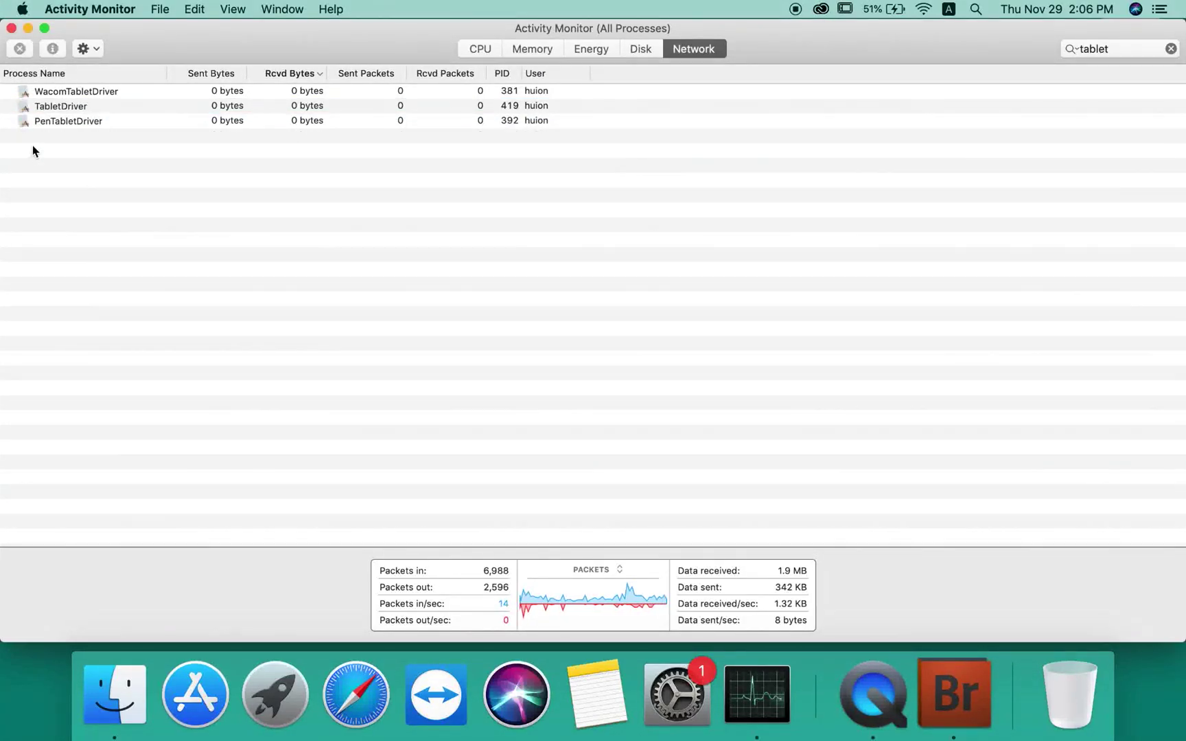
click(60, 106)
click(20, 48)
click(636, 152)
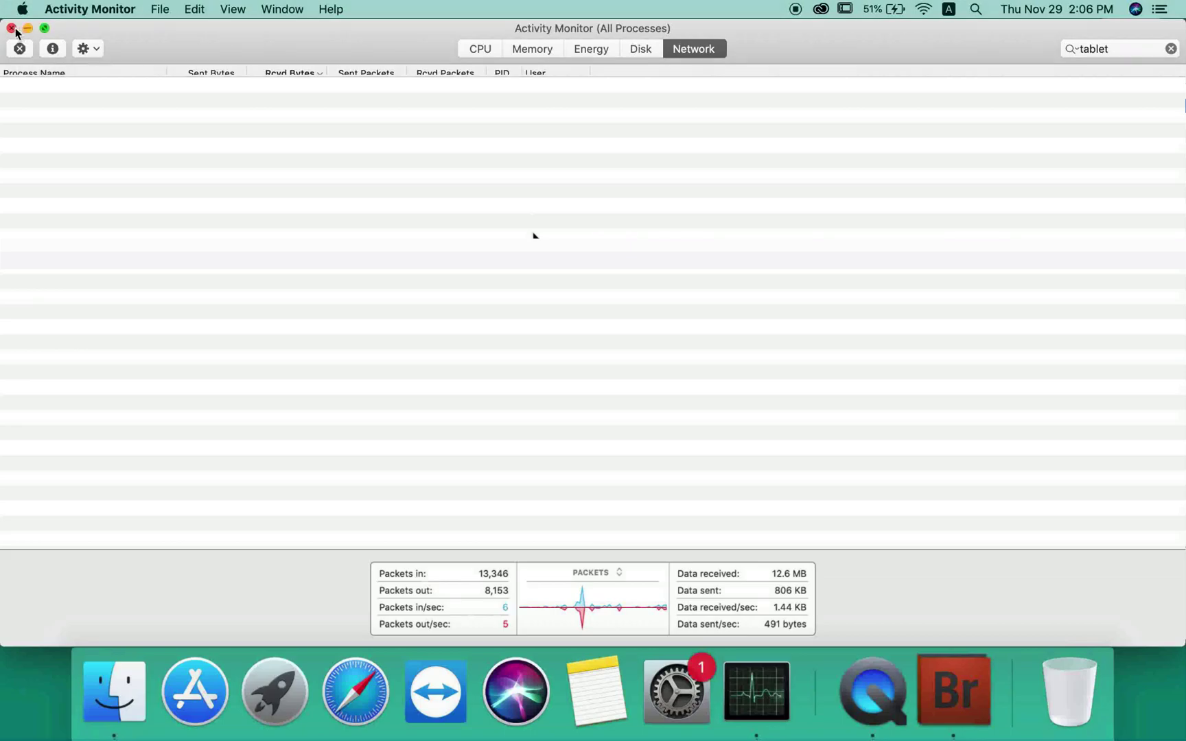
key(super+h)
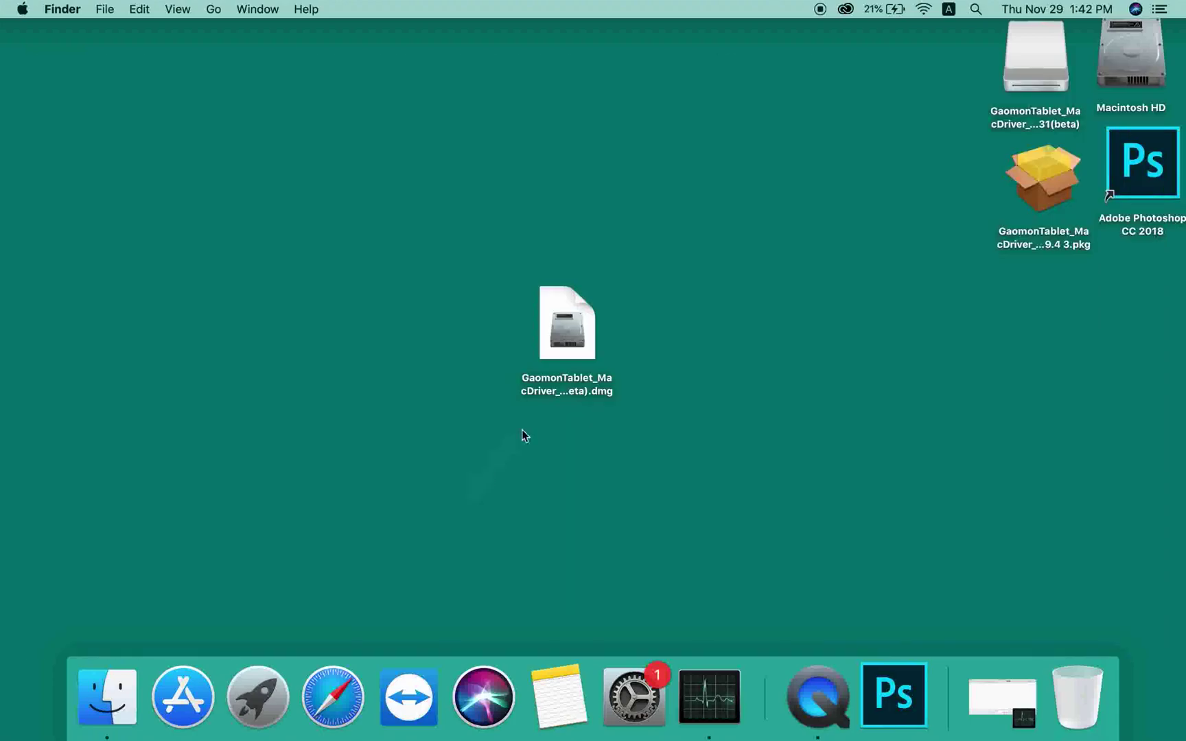
Open the GaomonTablet_MacDriver_v14.3.8.181031(beta).dmg disk image and copy GaomonTablet into the Applications folder.
click(566, 341)
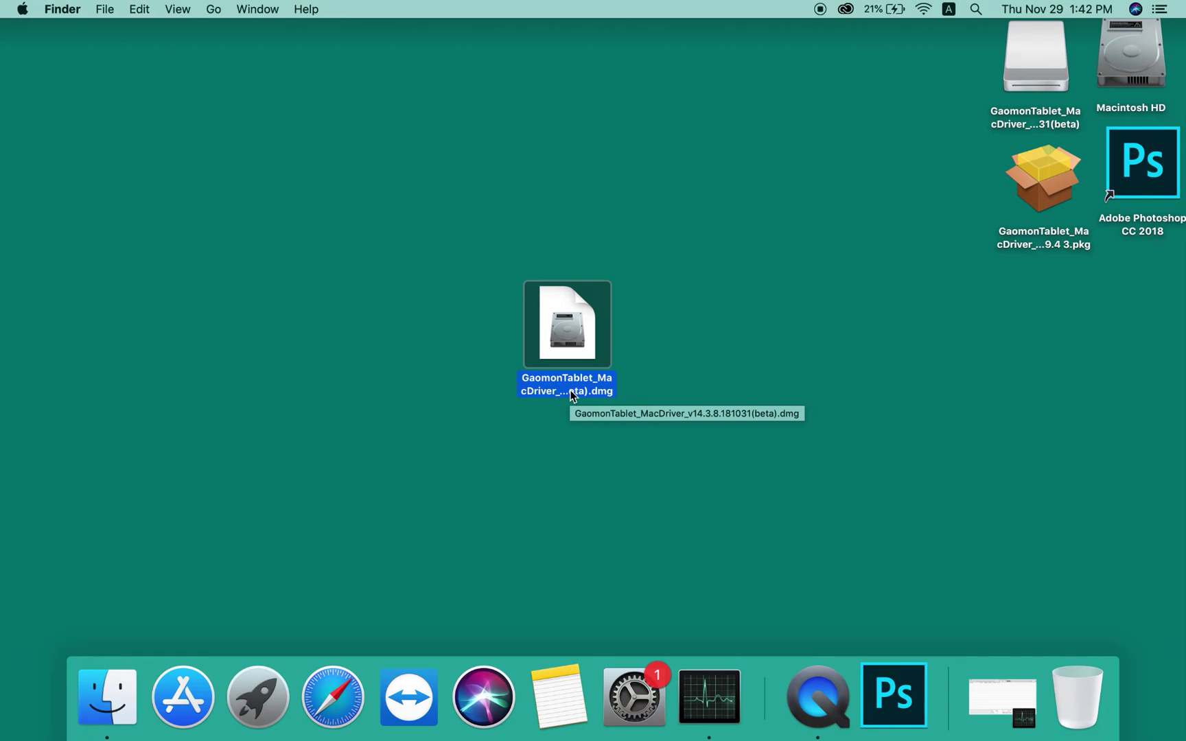
double_click(567, 333)
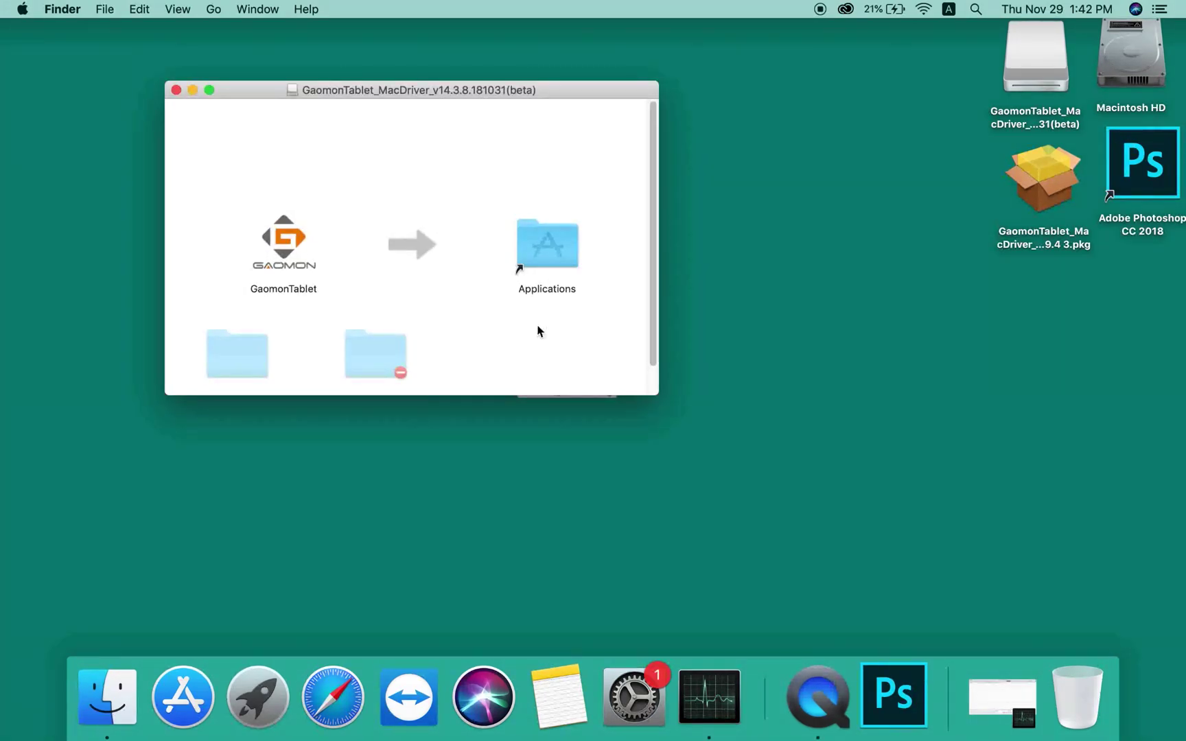
drag(419, 330, 682, 336)
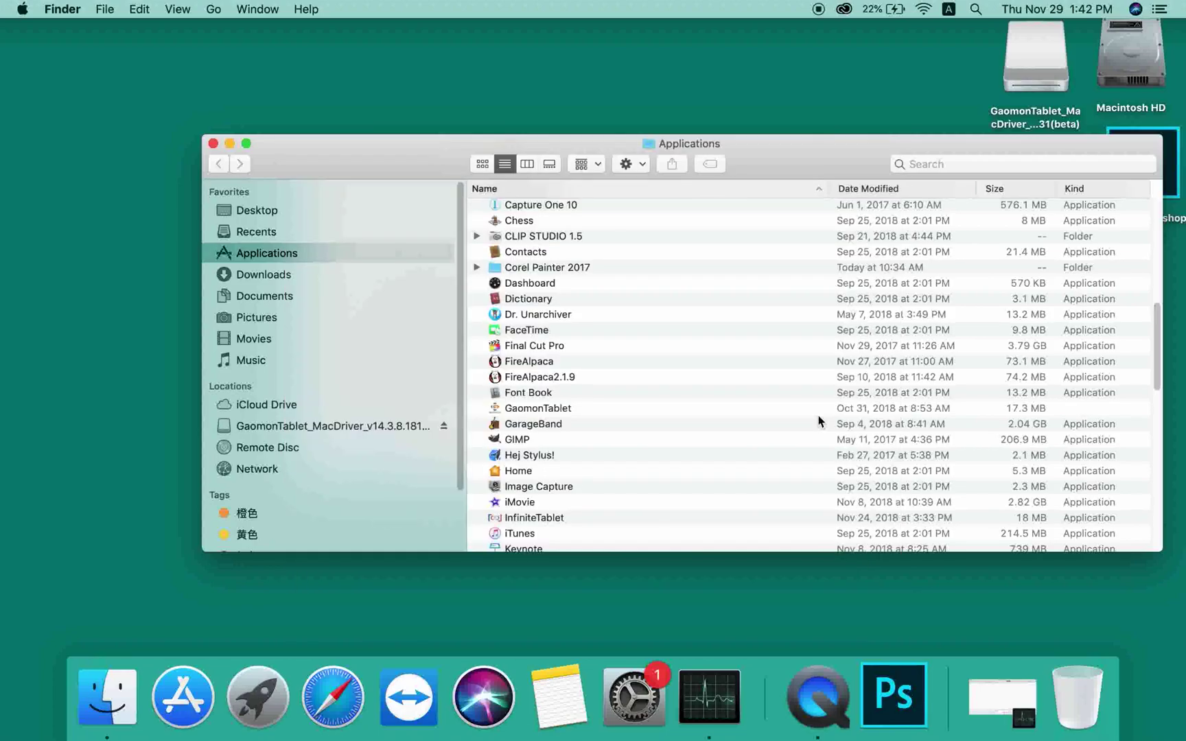
Launch GaomonTablet from the Applications folder, allow the downloaded app to open, and close the Applications window.
click(617, 412)
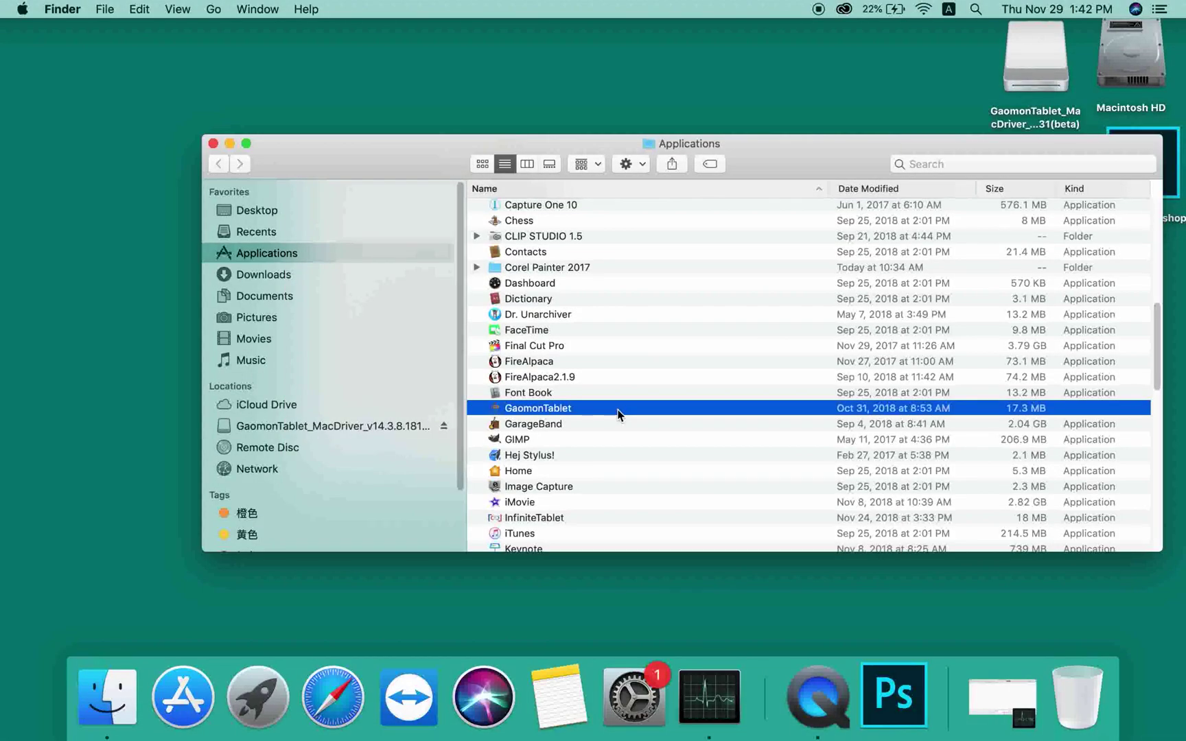
double_click(619, 411)
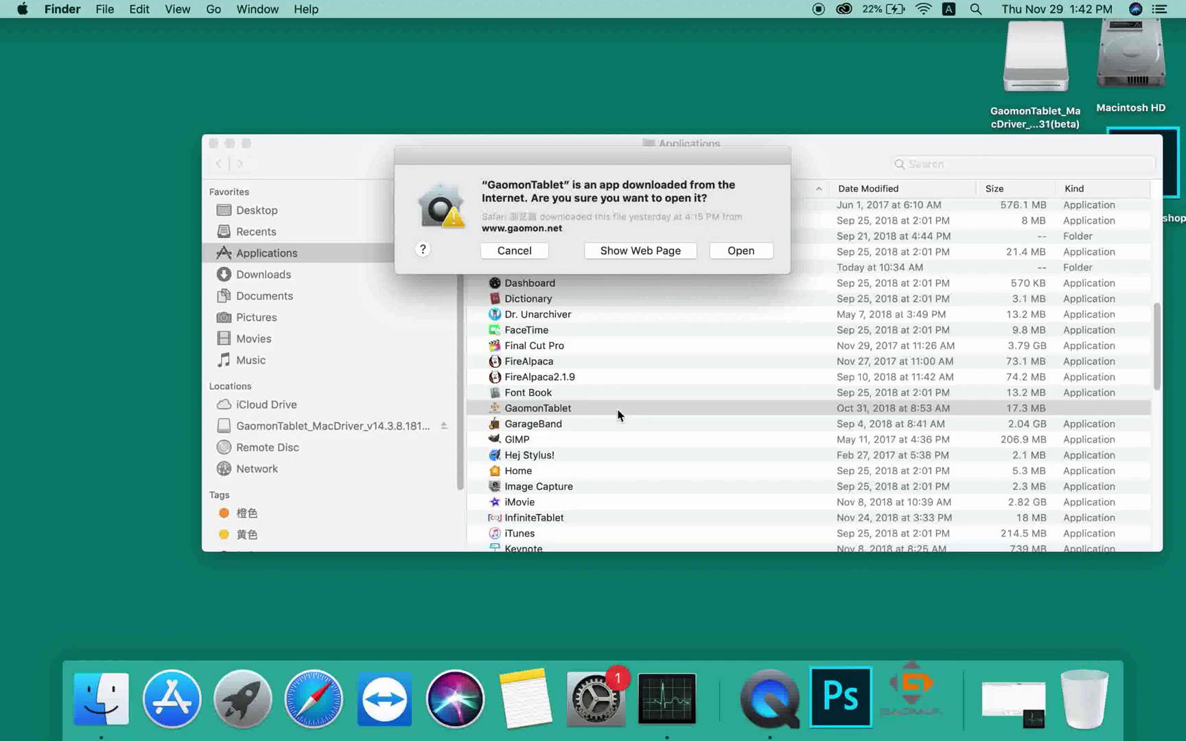
click(734, 252)
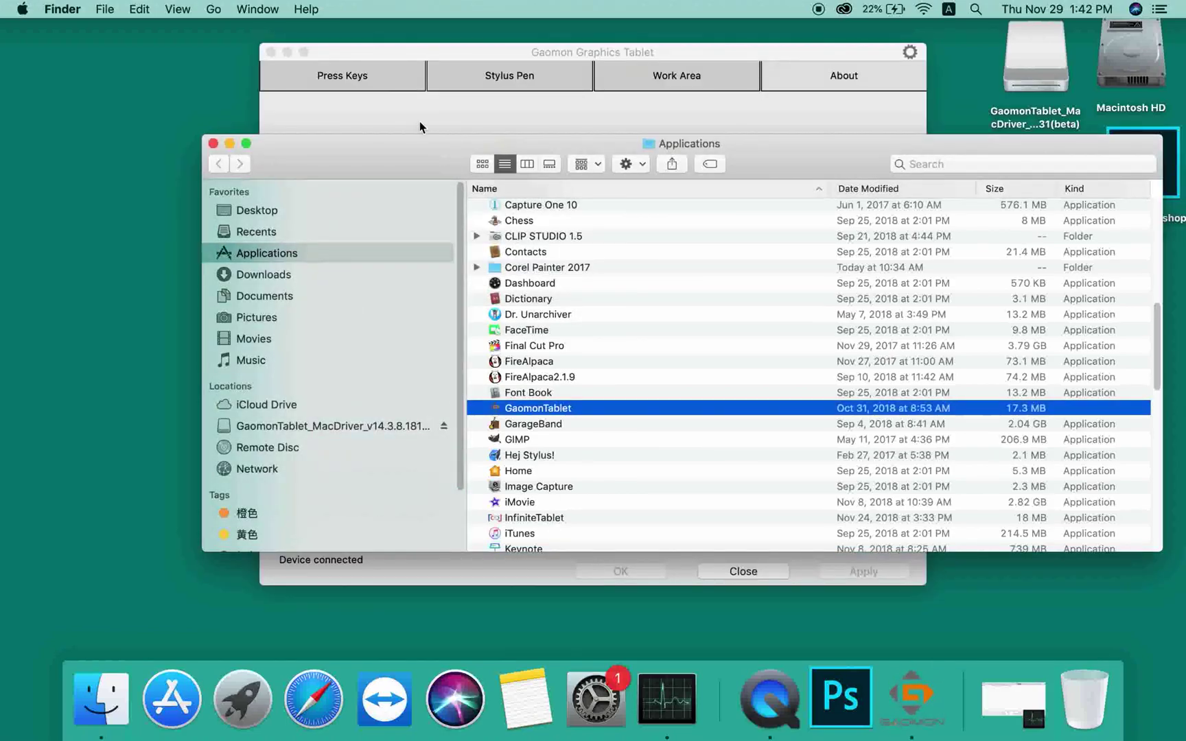
click(214, 143)
click(311, 177)
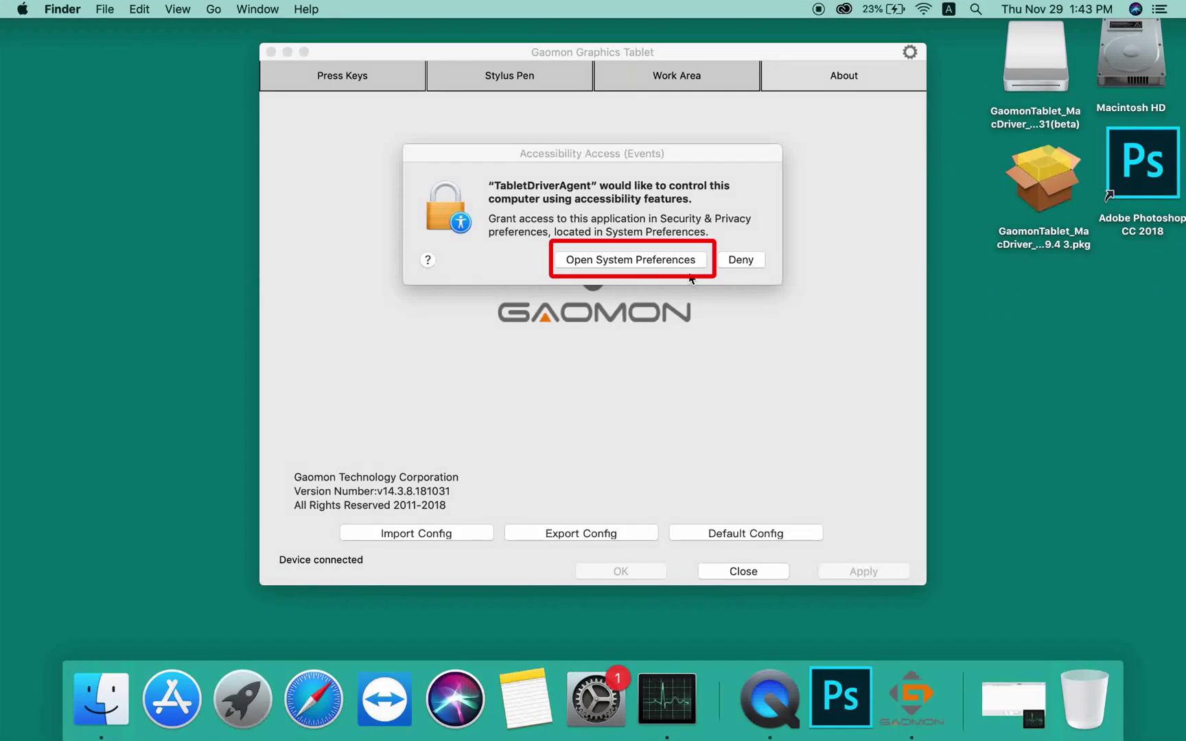
Open the accessibility privacy preferences from TabletDriverAgent's access request, and close them again.
click(618, 265)
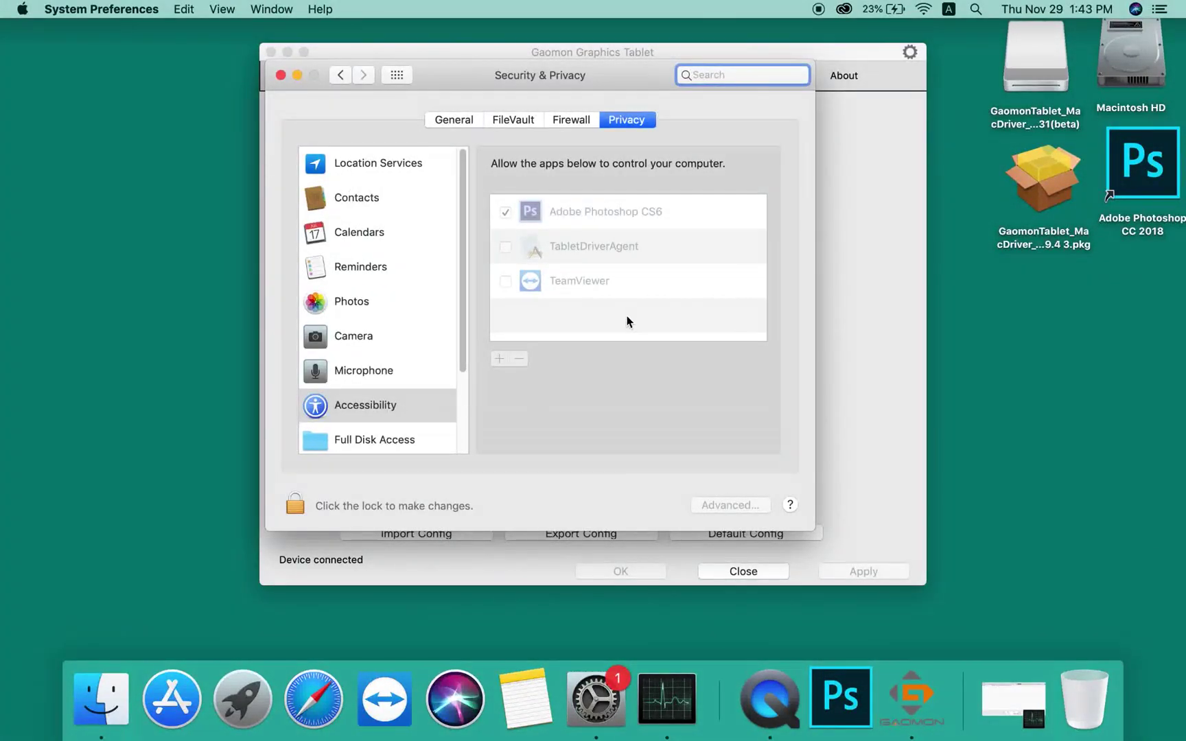
drag(589, 92, 608, 105)
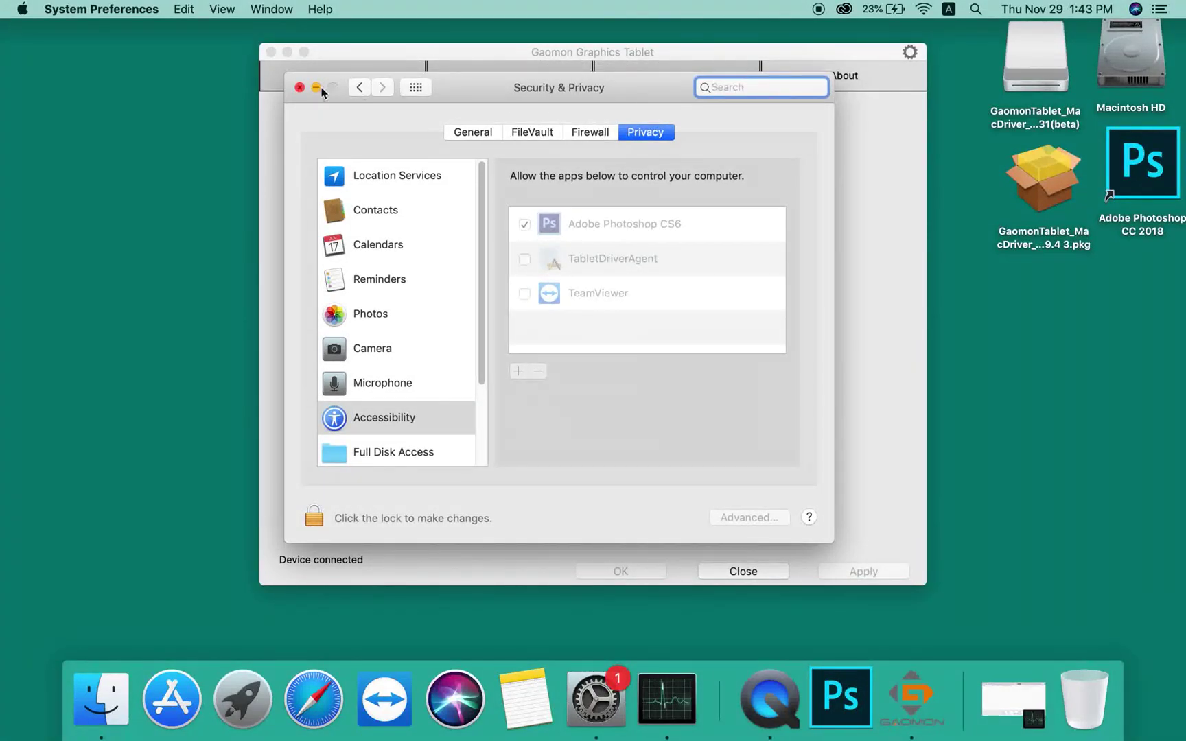
click(301, 88)
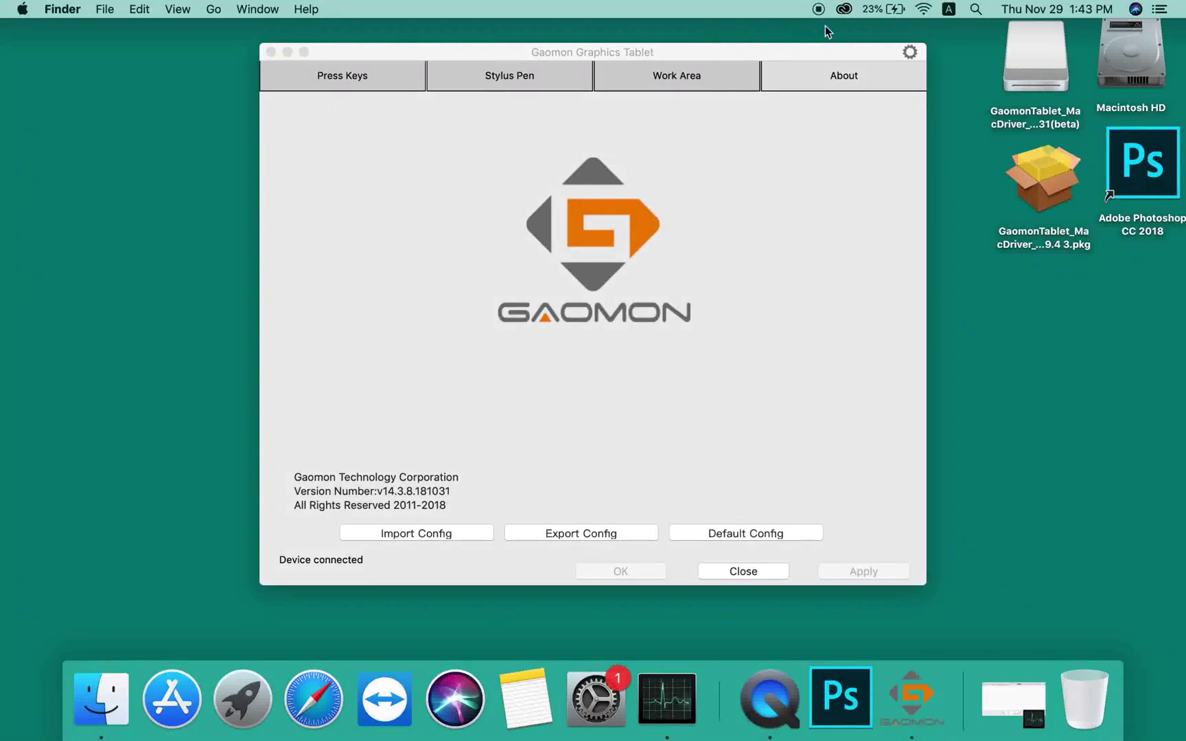
Search the Mac for the security settings and open Security & Privacy.
click(976, 9)
text(sc)
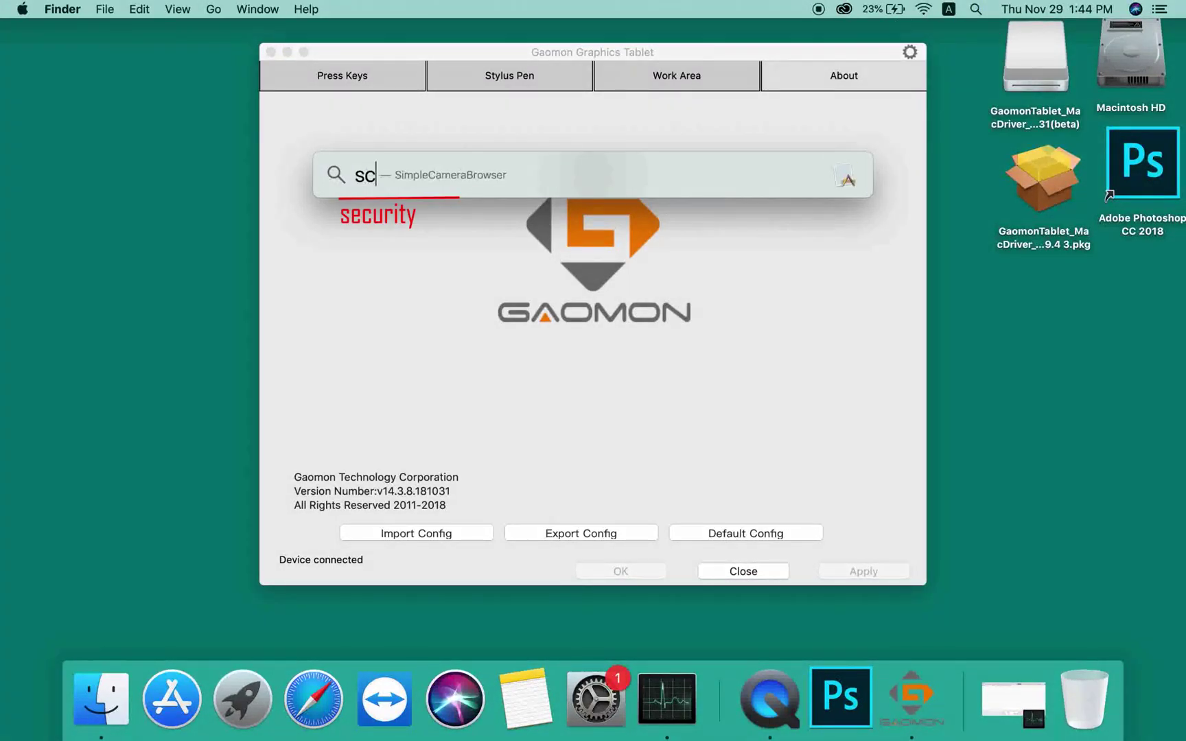
text(urity)
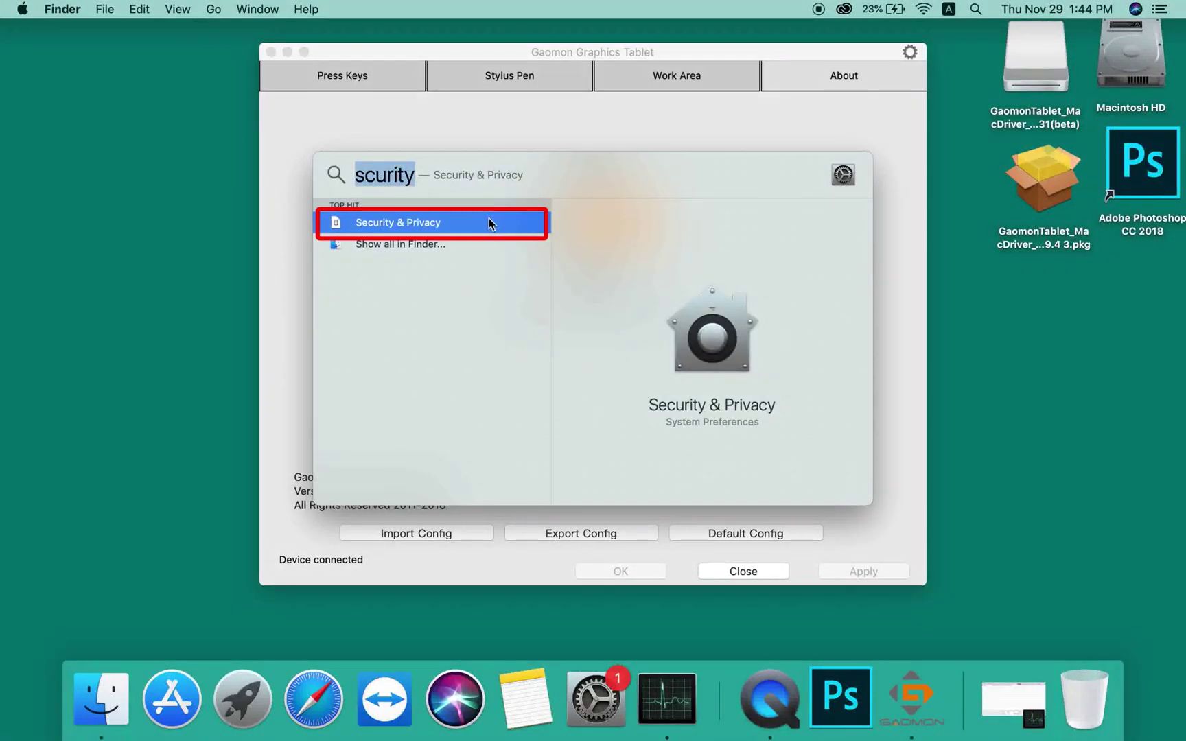
click(485, 223)
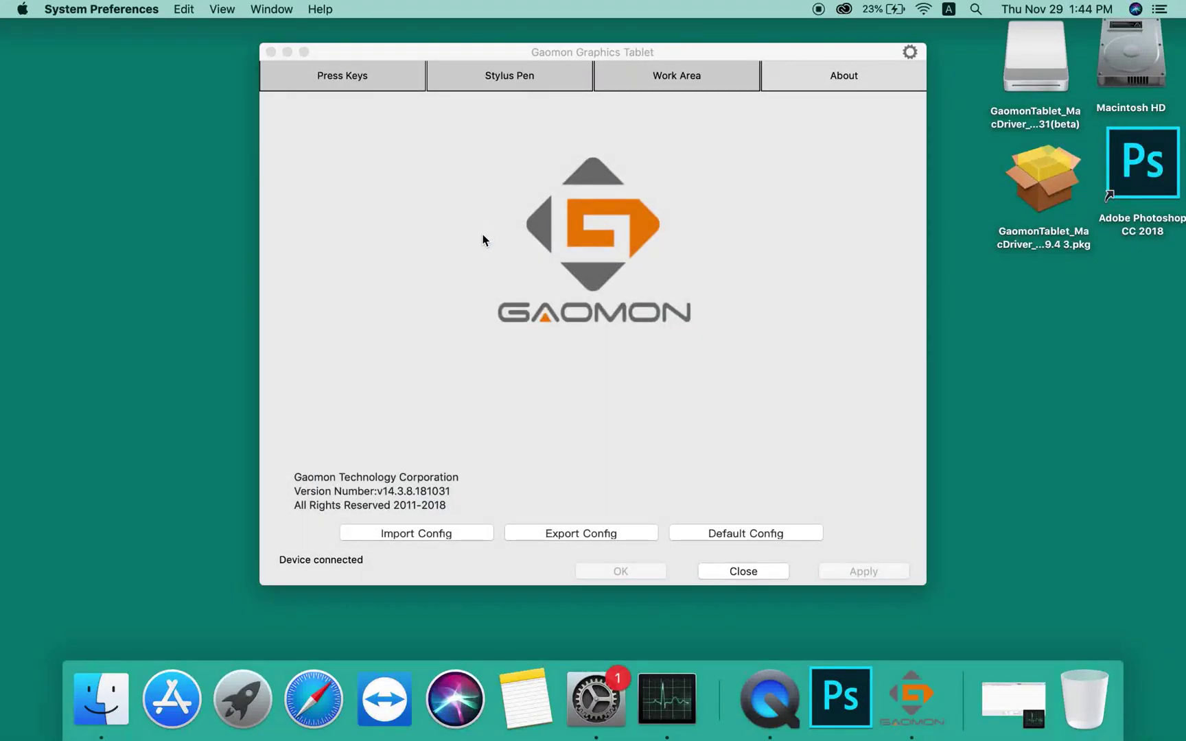
drag(467, 88, 457, 90)
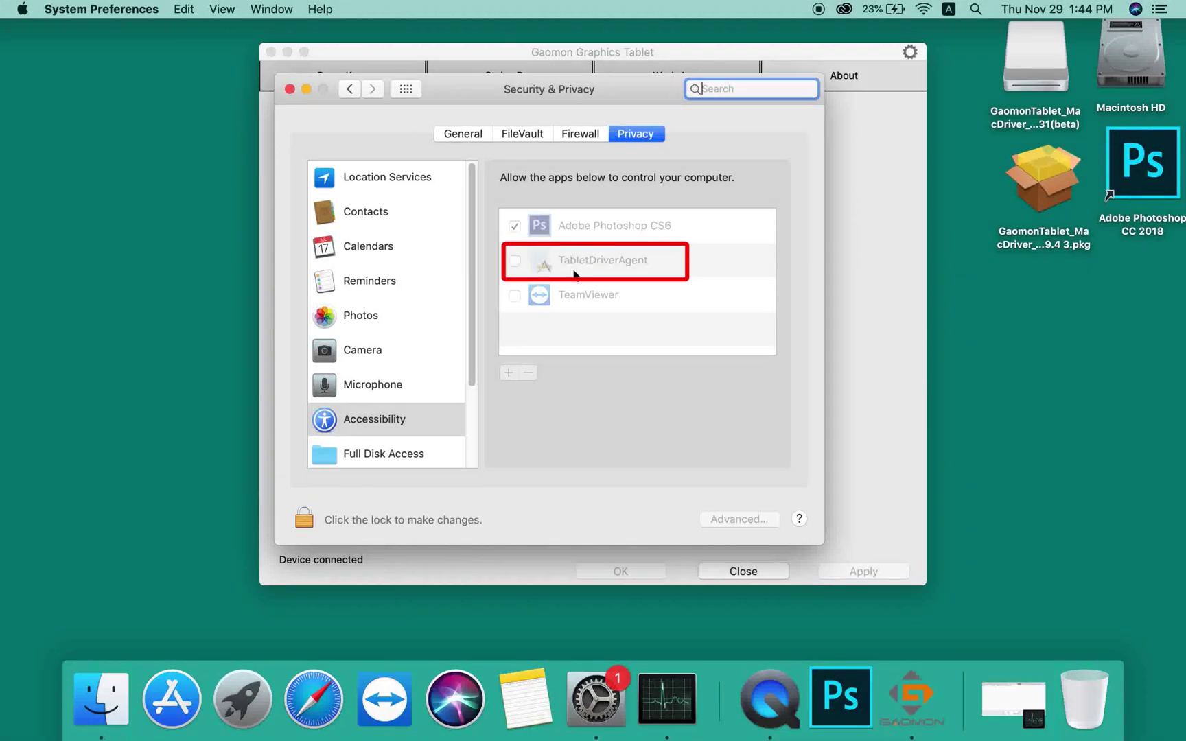
Unlock the Security & Privacy settings with the account password and allow TabletDriverAgent to control the computer.
click(305, 520)
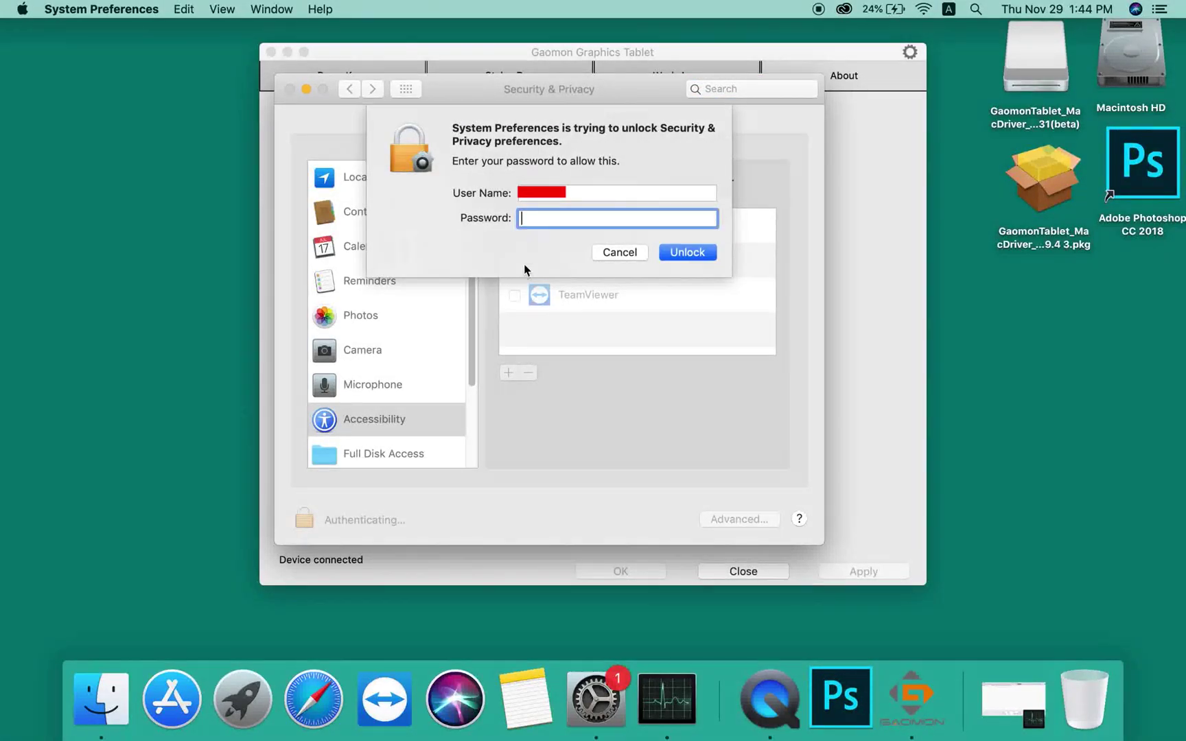
text(******)
click(676, 253)
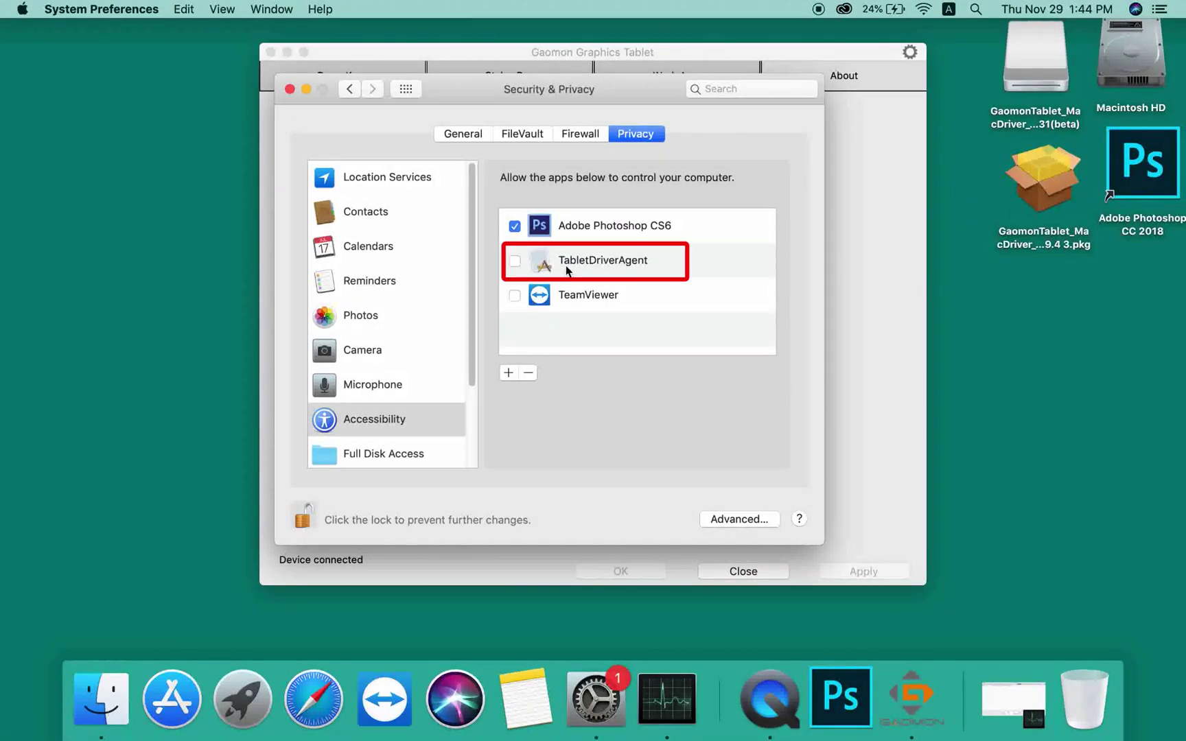
click(518, 263)
click(516, 260)
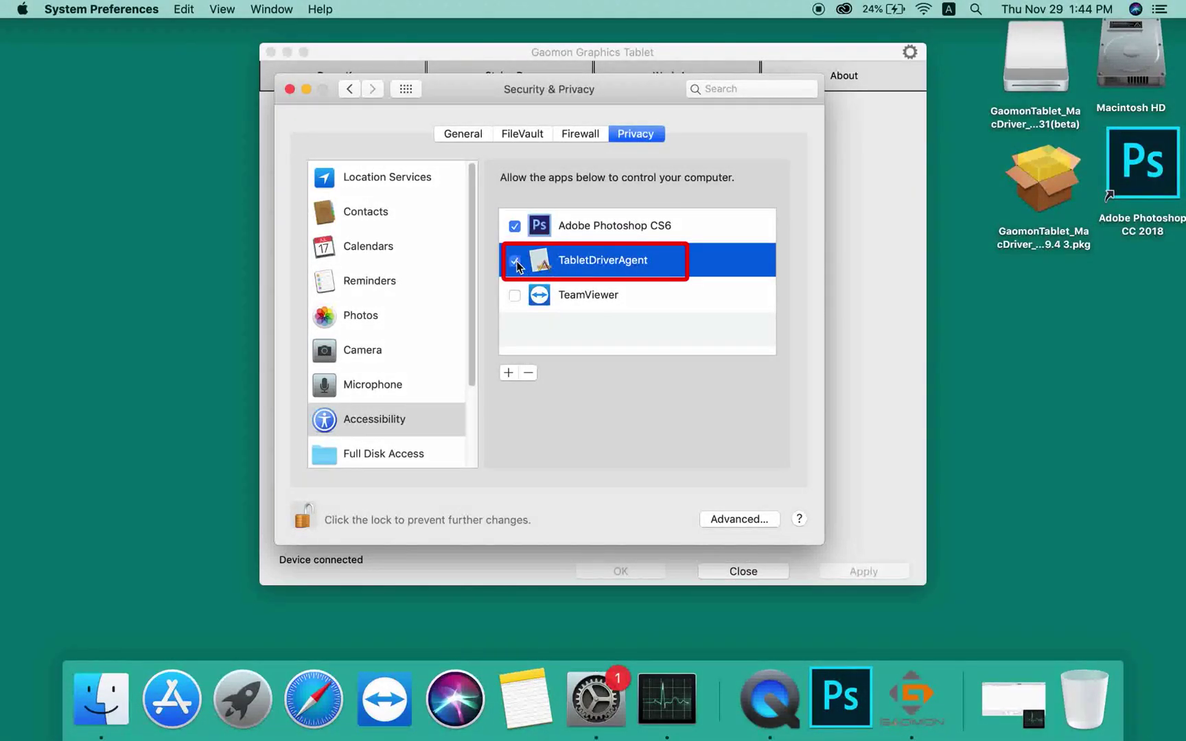
Find GaomonTablet by searching for "gaomon", add it to the apps allowed to control the computer, and lock the settings again.
click(509, 374)
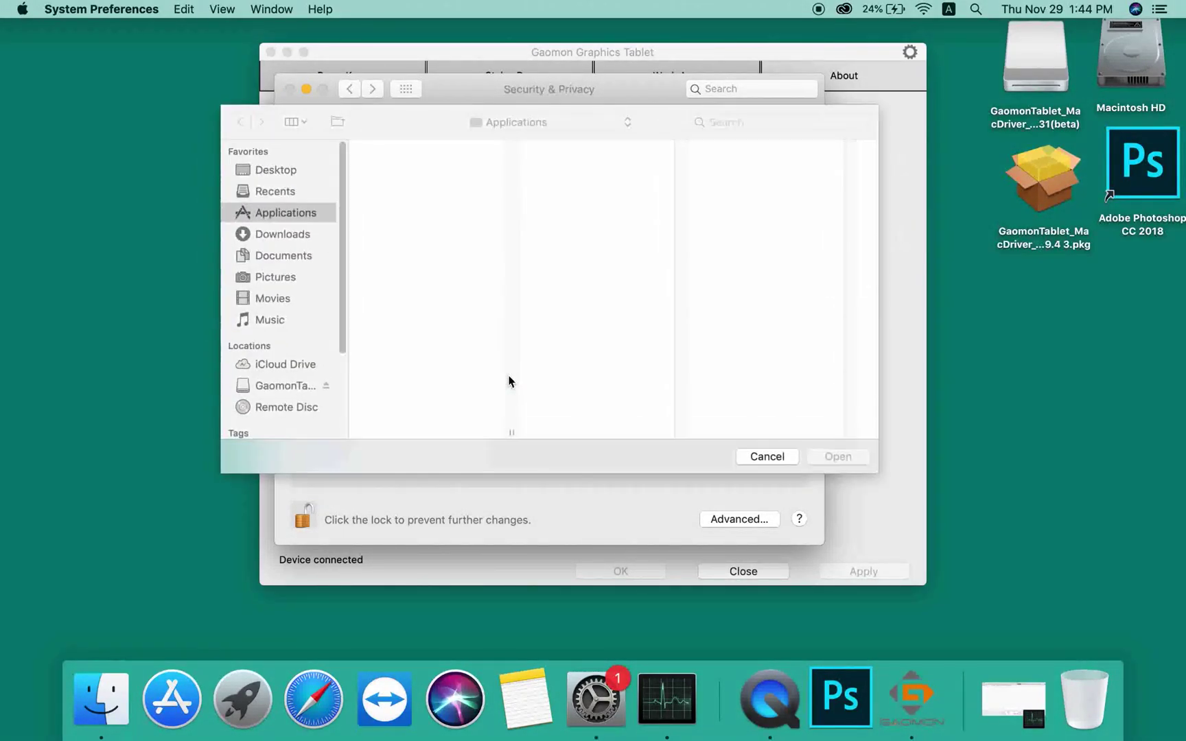
click(732, 122)
text(ga)
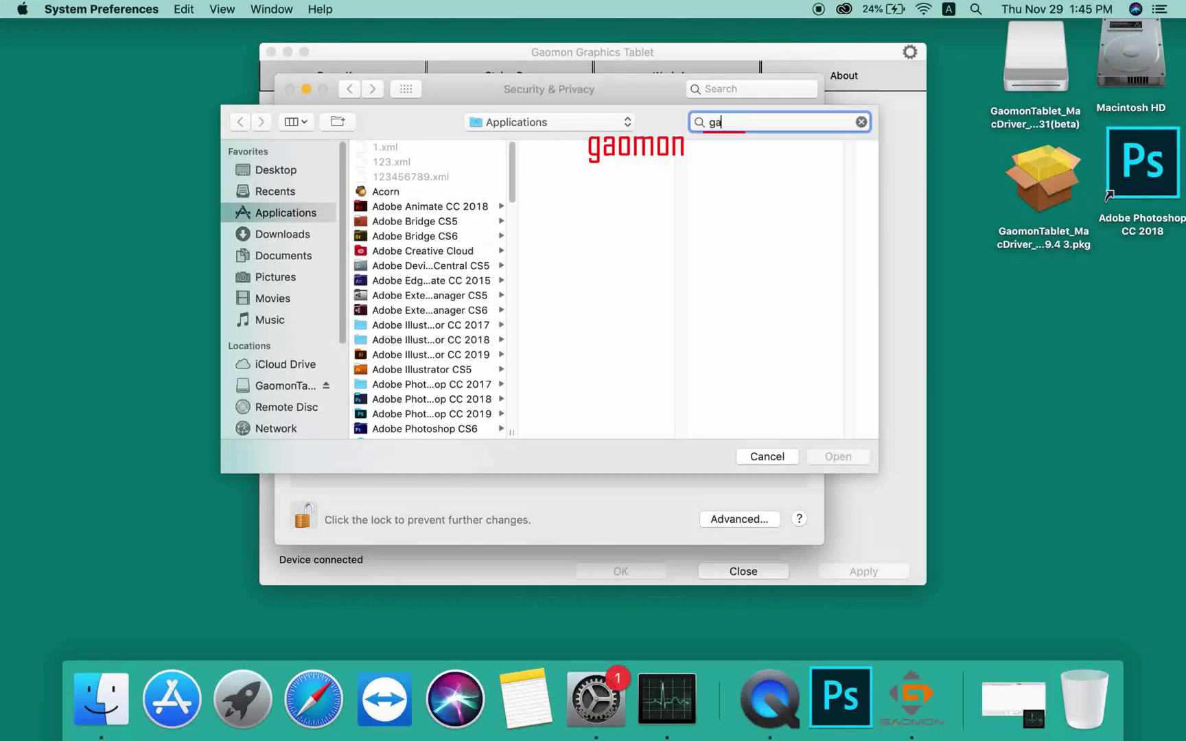
text(omon)
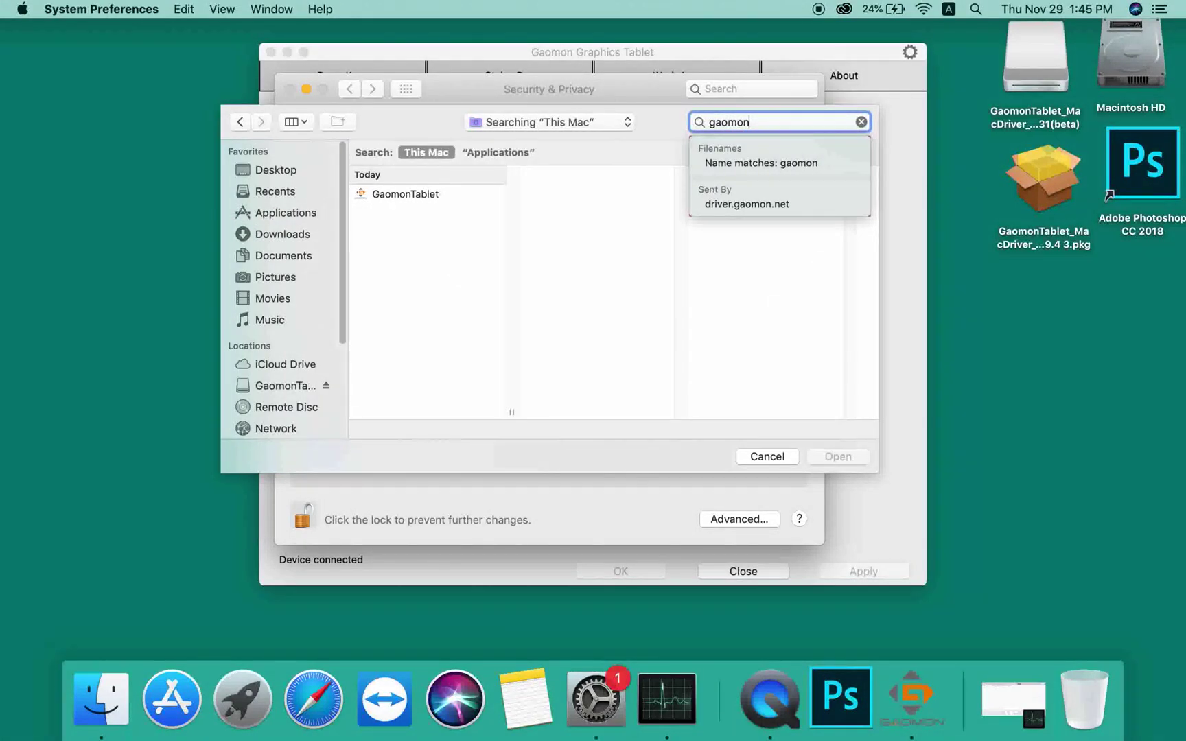
click(417, 195)
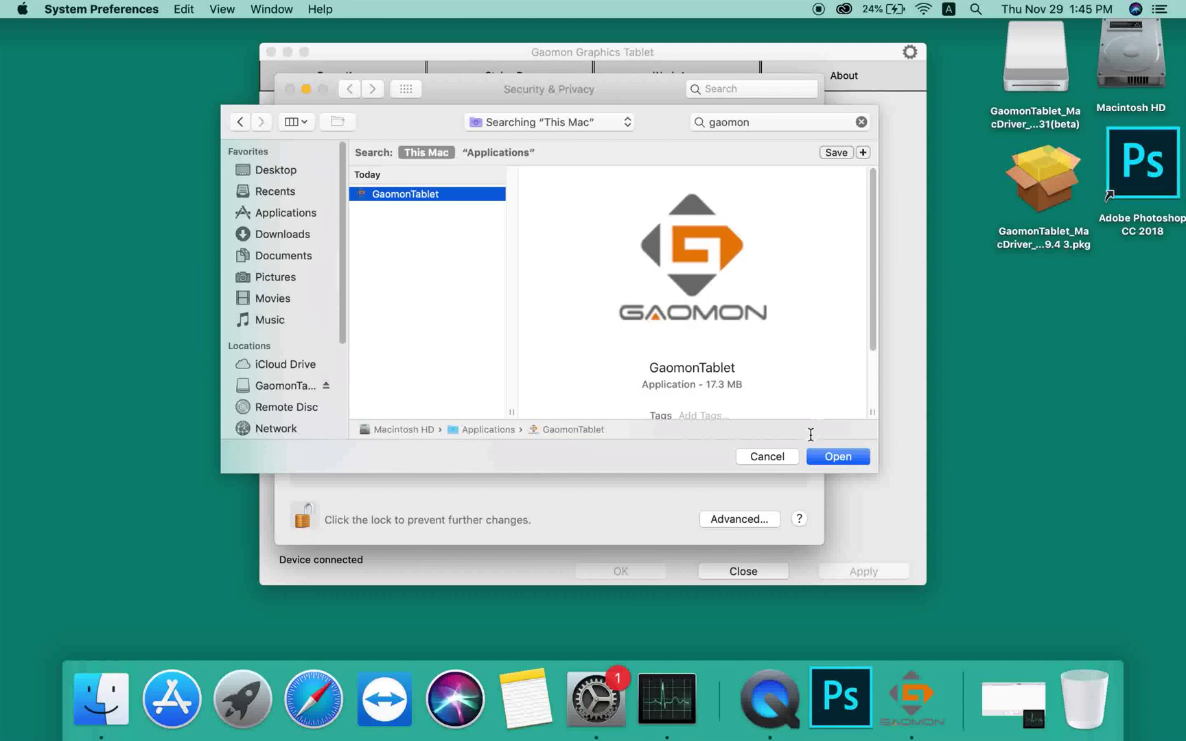
click(838, 458)
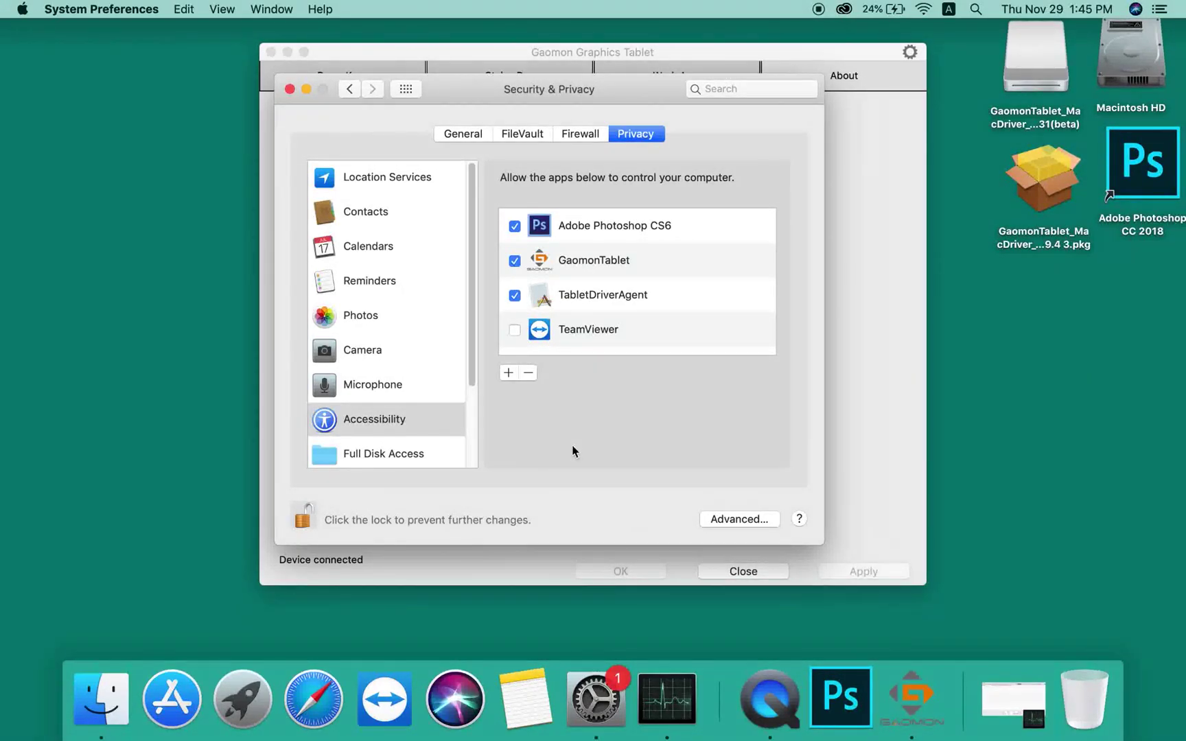
click(307, 524)
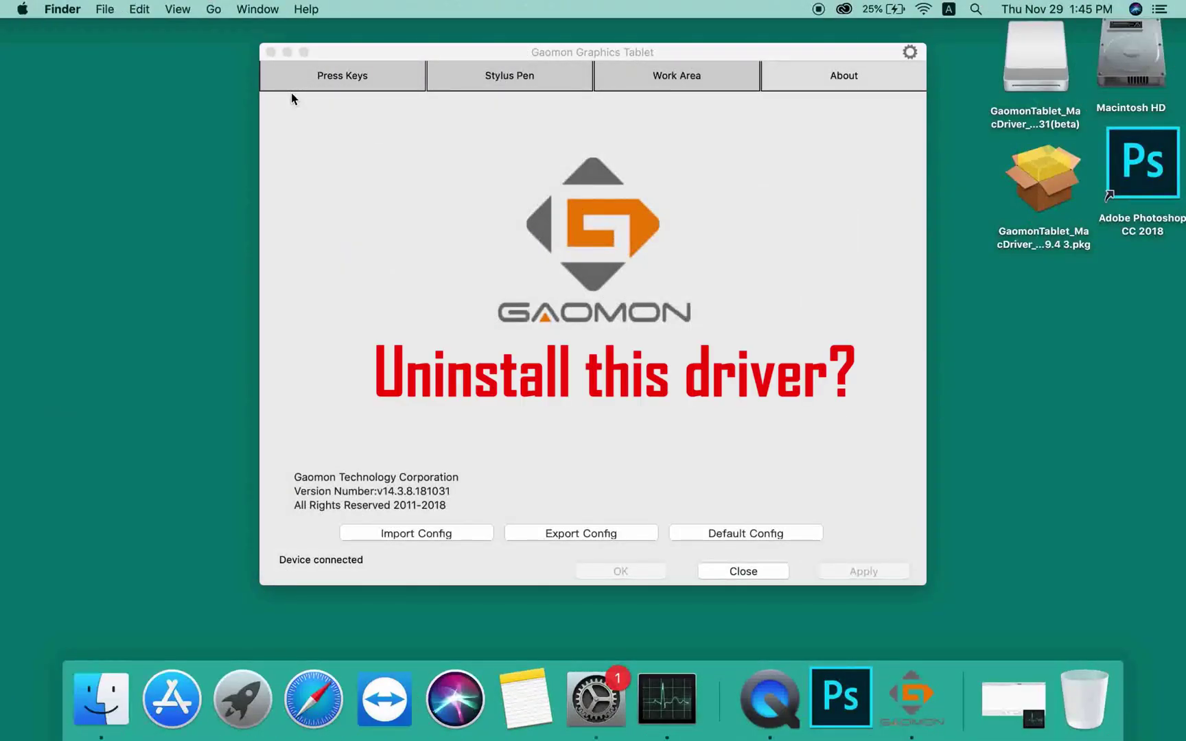
Uninstall the Gaomon driver from its own settings, confirming the removal and authorizing it with the account password.
click(296, 111)
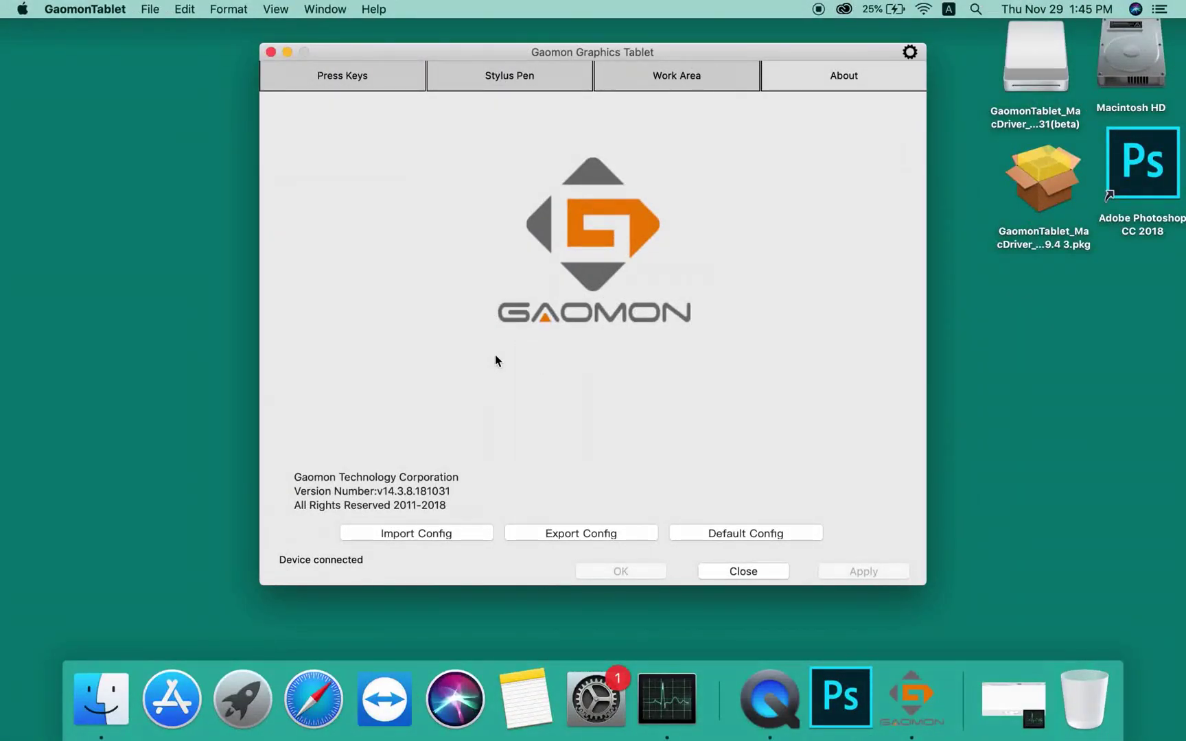
click(910, 54)
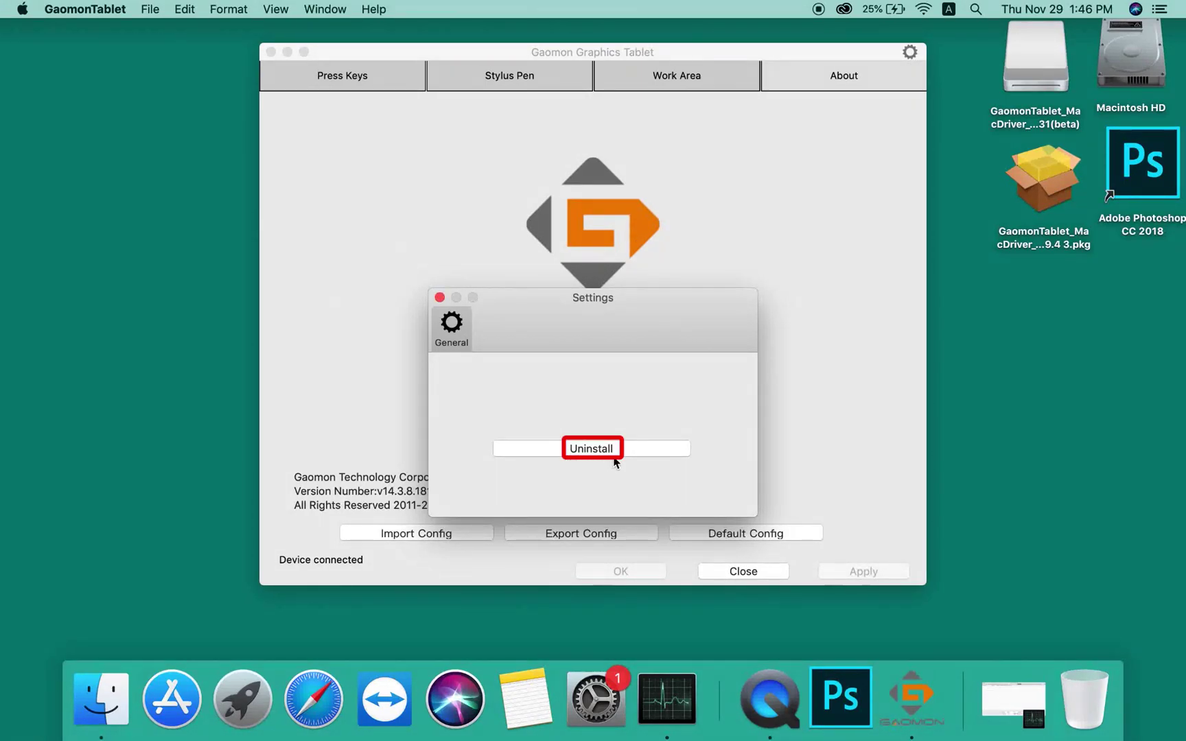
click(592, 450)
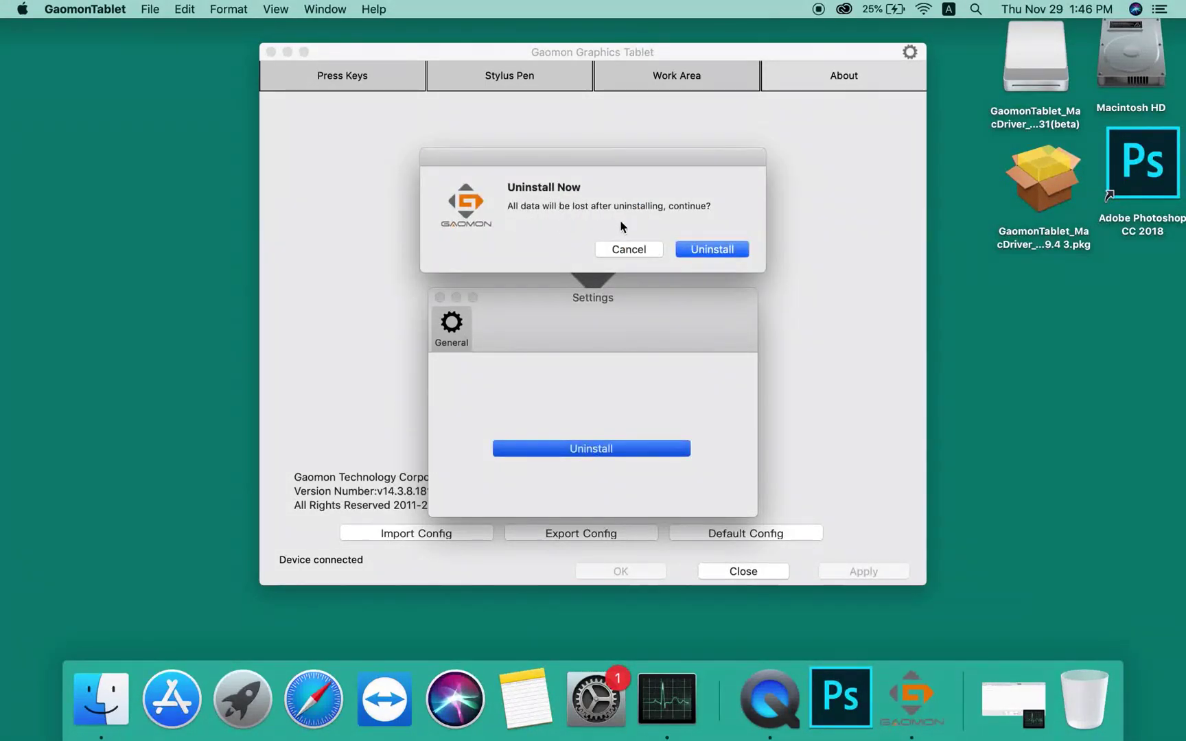
click(711, 256)
text(*****)
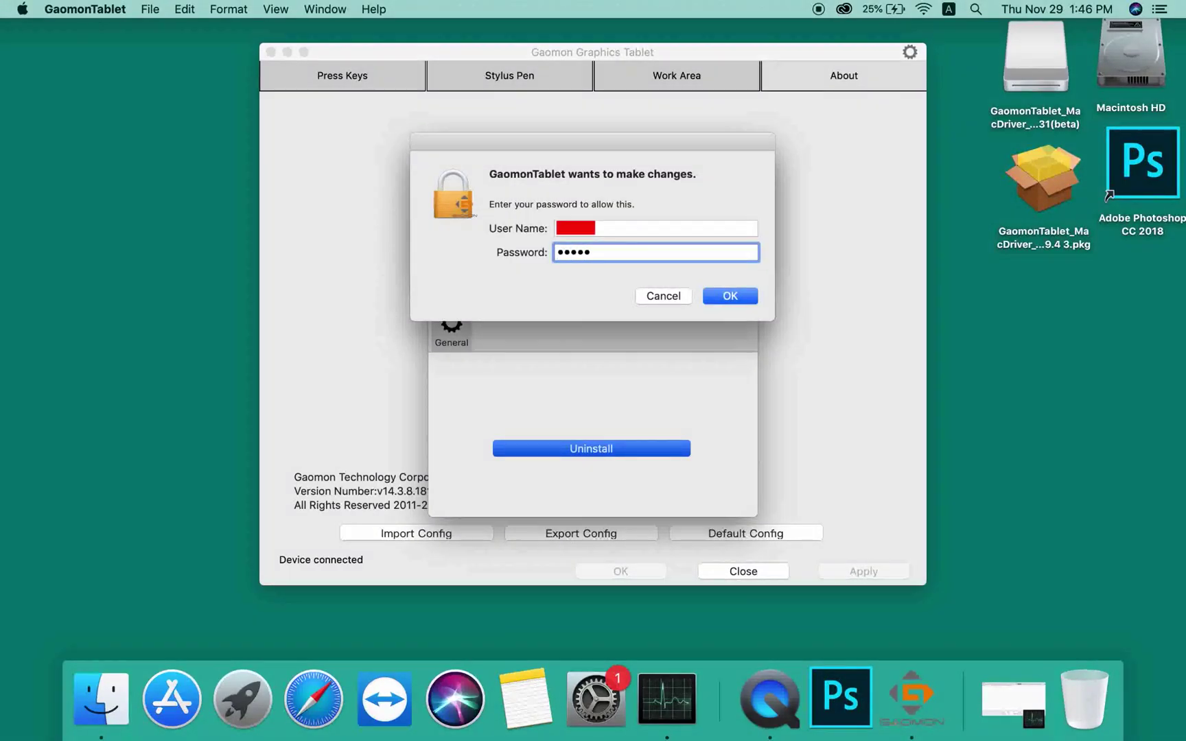
click(729, 298)
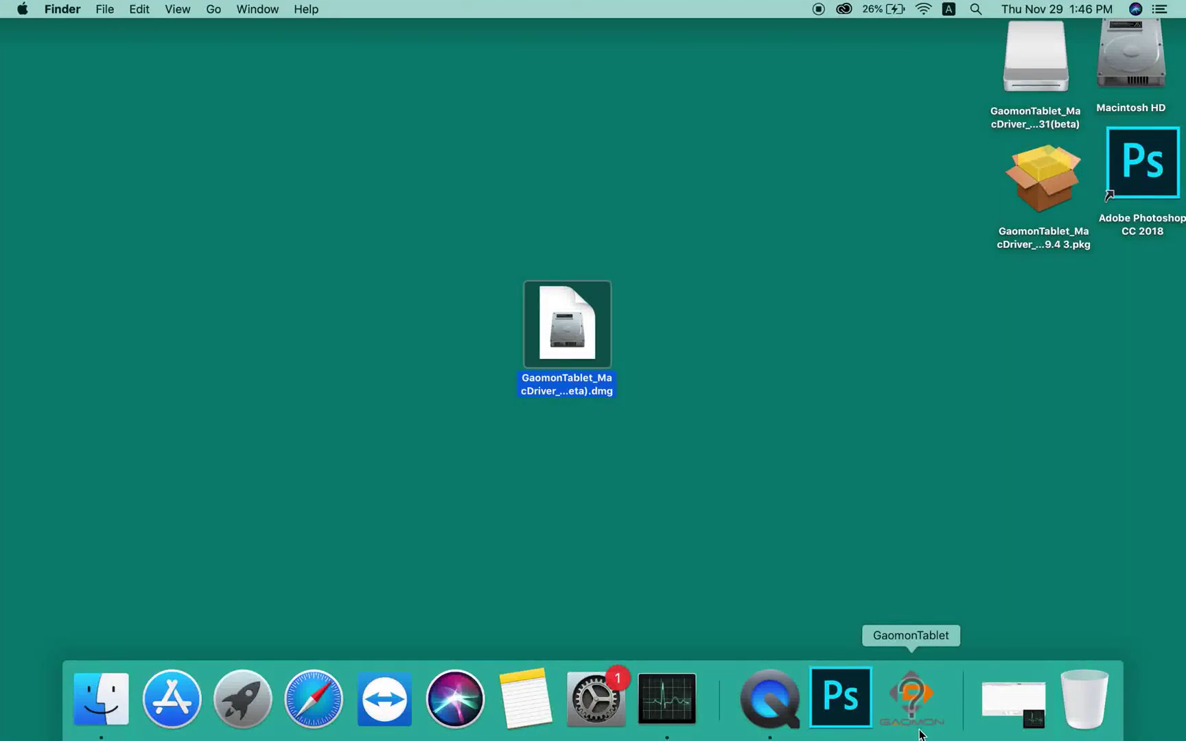
Remove the leftover GaomonTablet icon from the Dock.
drag(913, 707, 1084, 699)
click(916, 573)
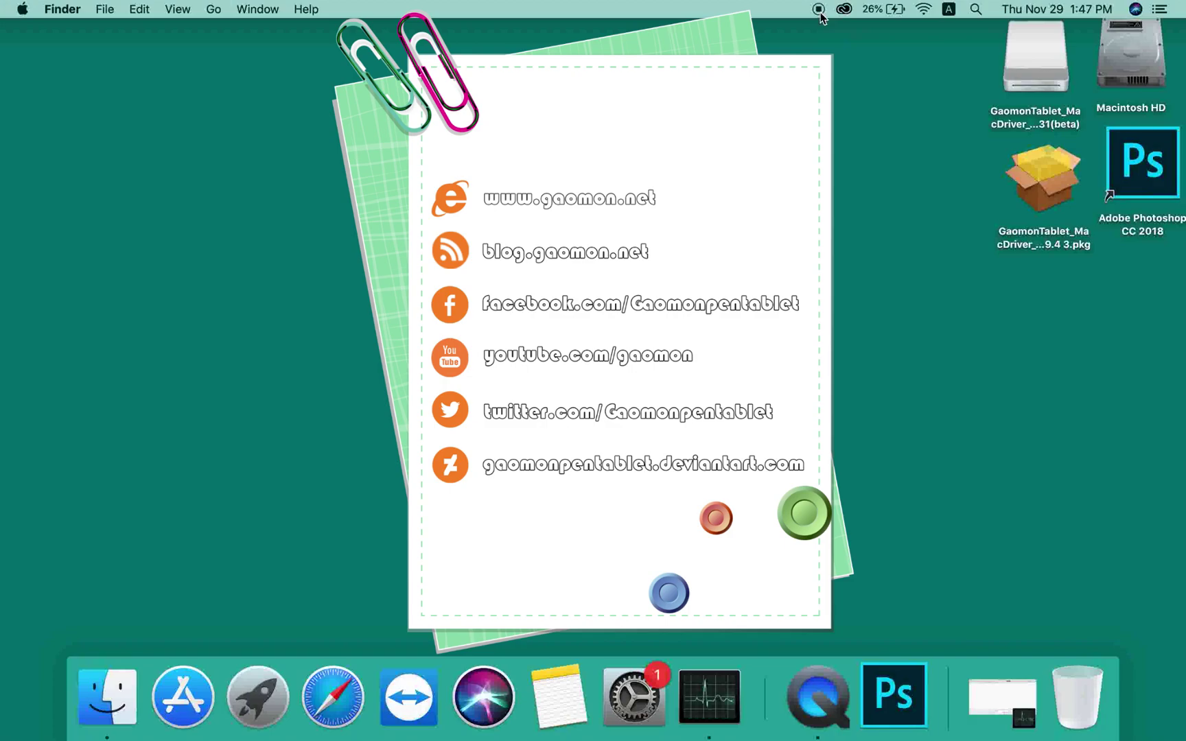
click(820, 12)
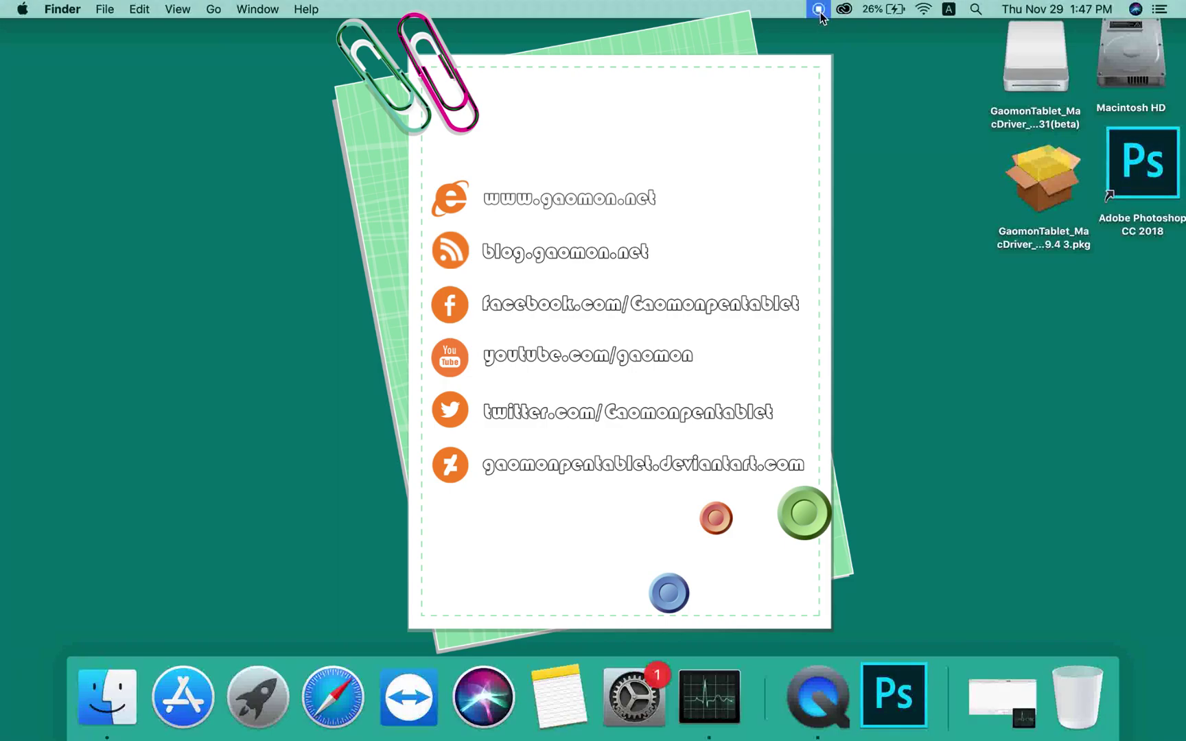